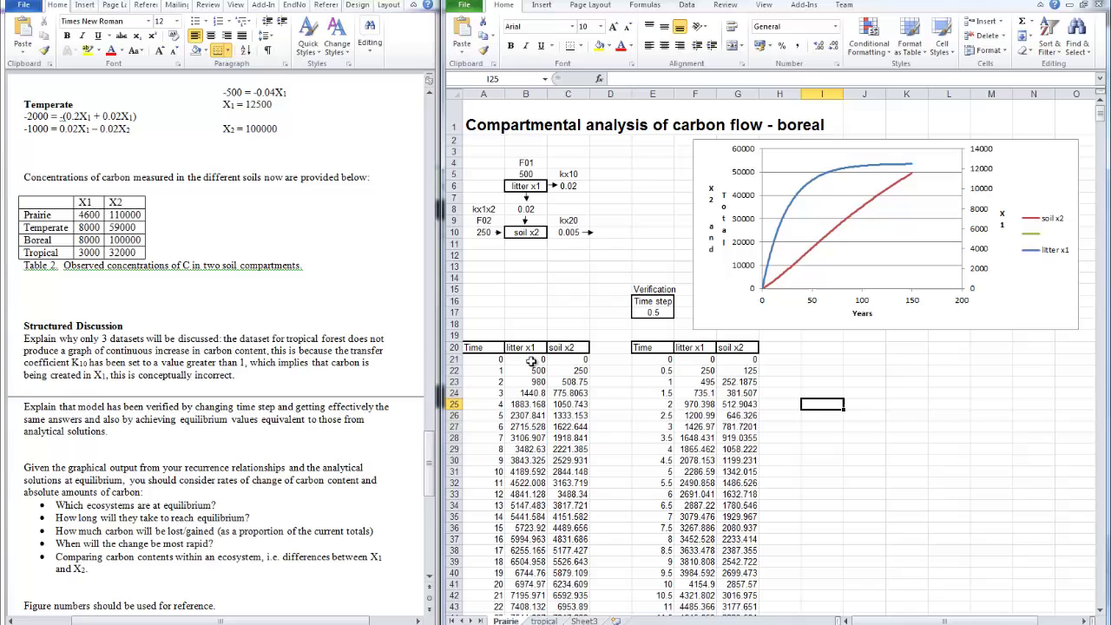
Step: Inspect the starting litter x1 and soil x2 cells and the Boreal concentrations row
click(533, 356)
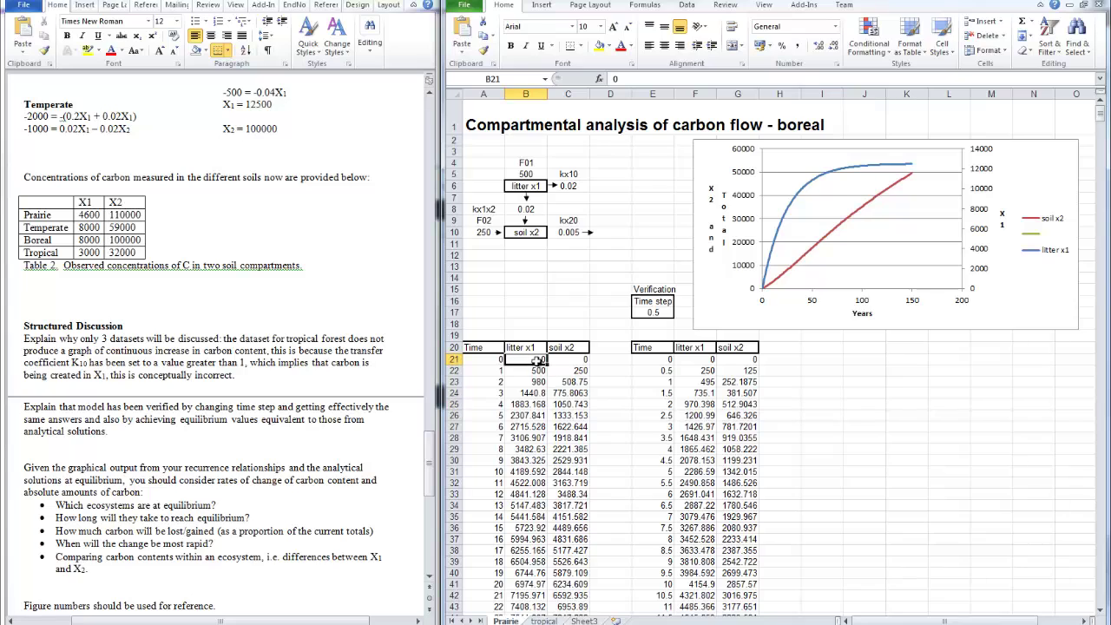
click(581, 362)
click(542, 361)
click(569, 359)
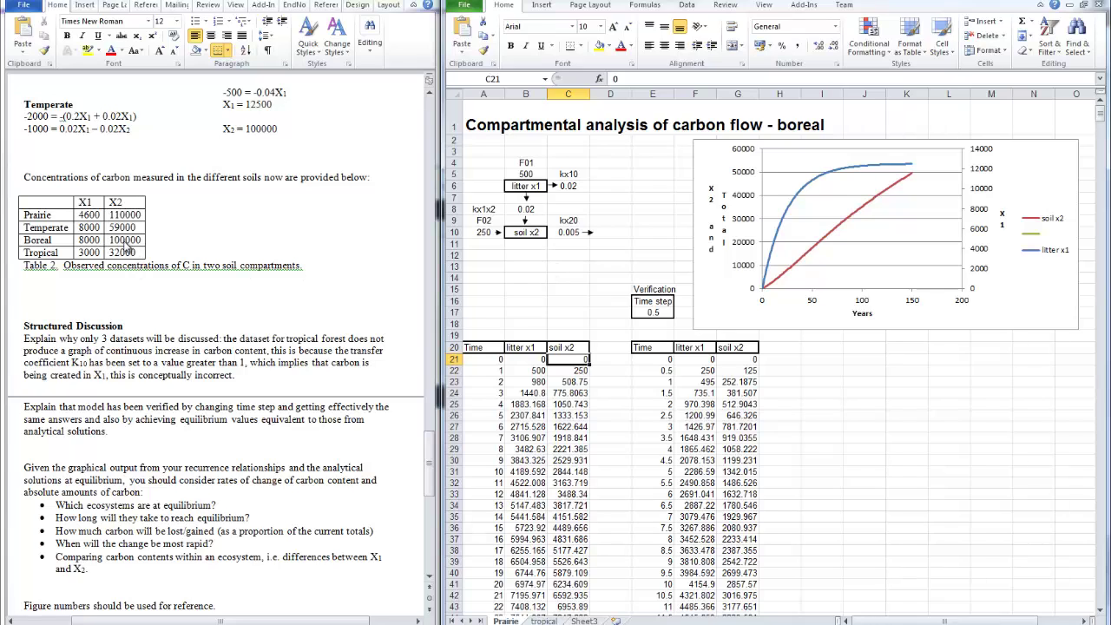
click(86, 240)
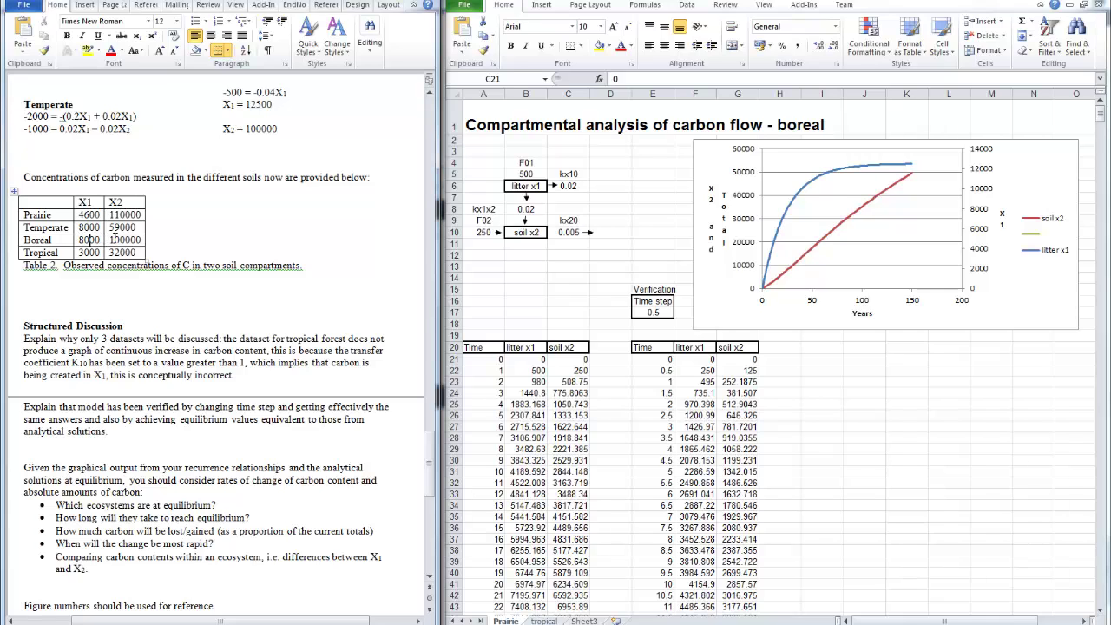
Step: Enter 8000 and 100000 as the starts in B21:C21 and F21:G21
click(531, 360)
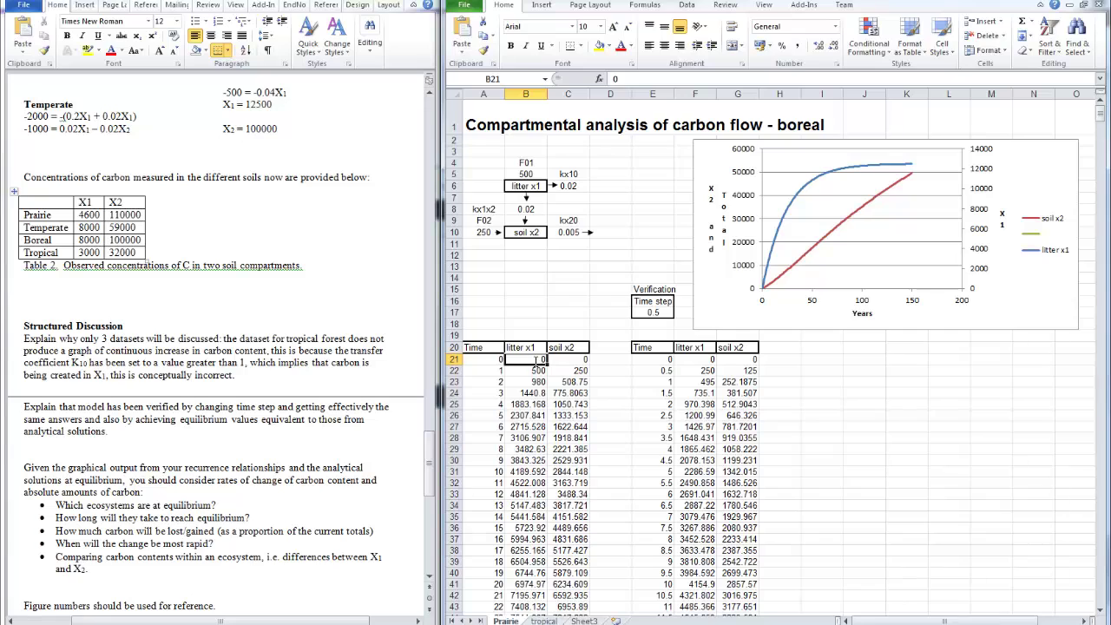
text(8000)
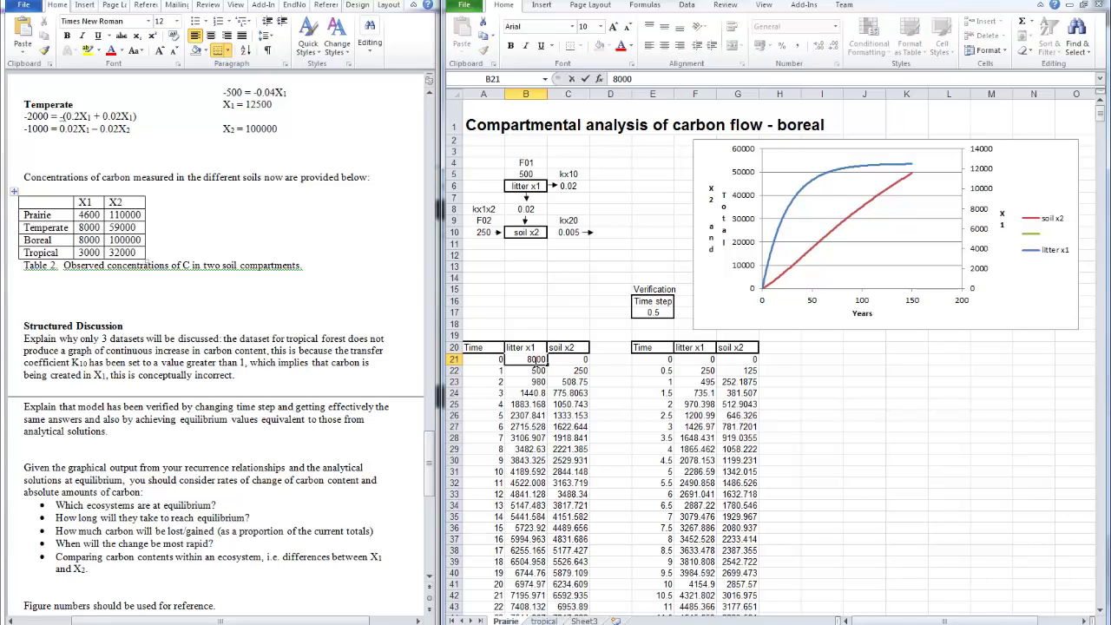
click(585, 361)
text(100000)
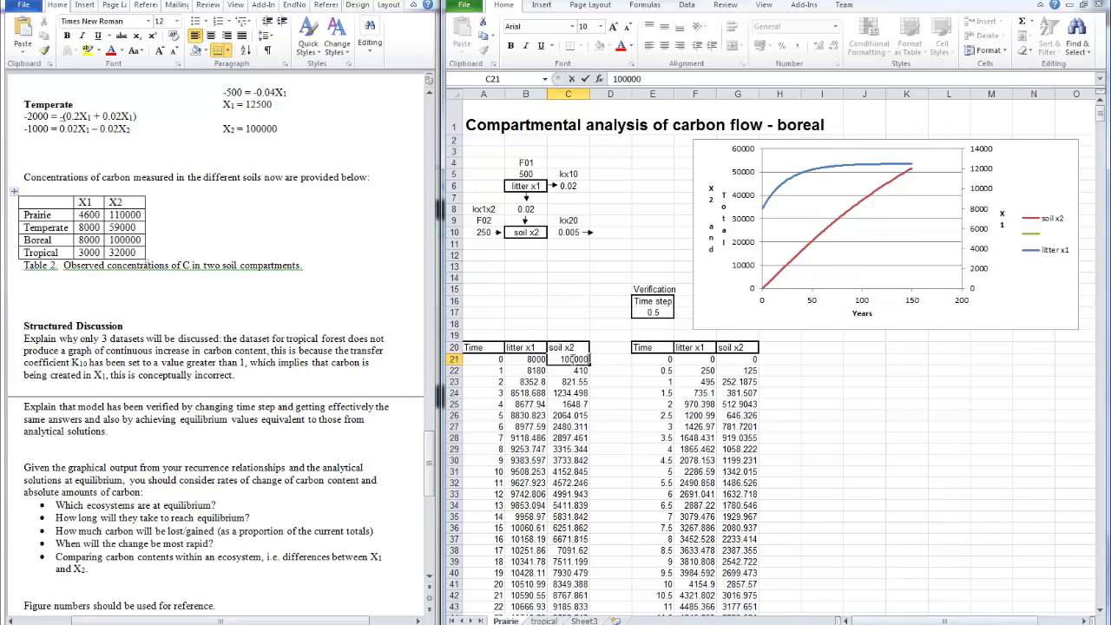
click(696, 361)
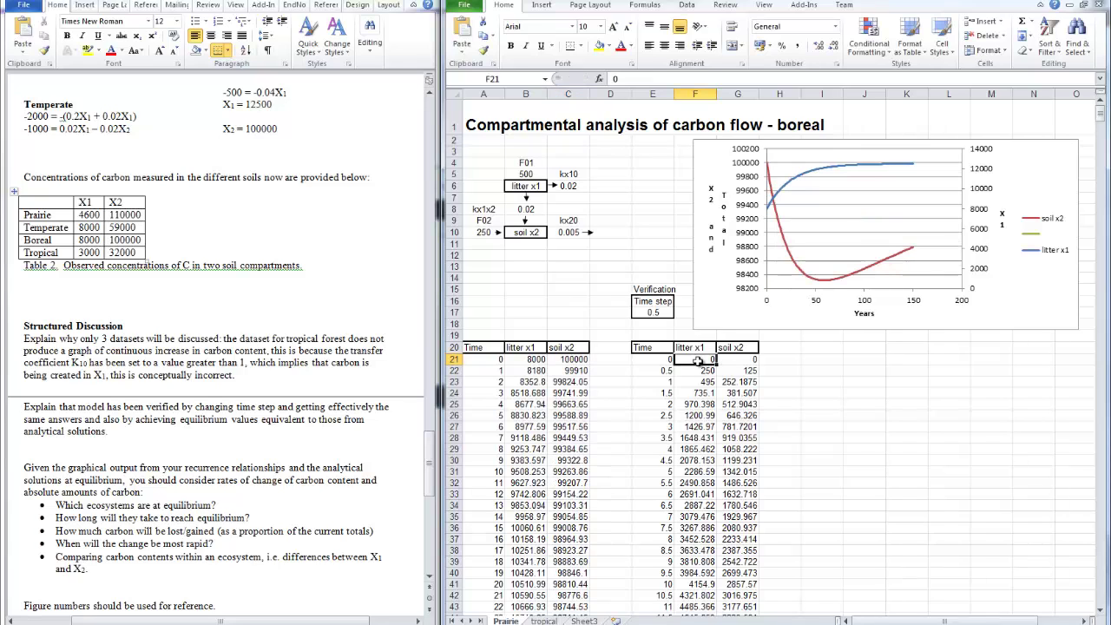
text(800)
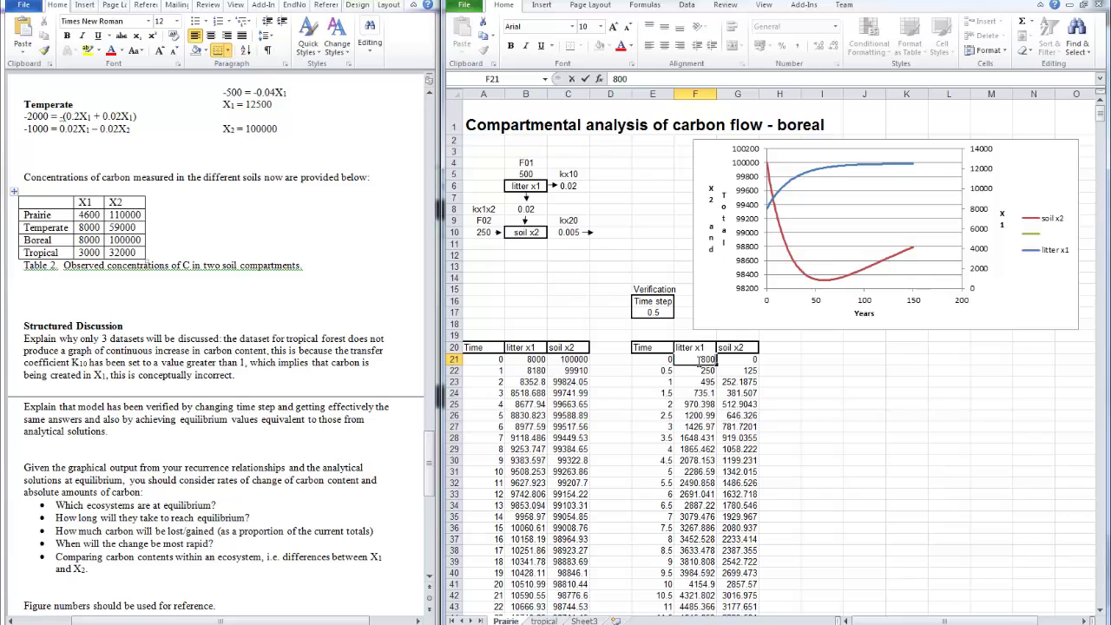
text(0)
click(735, 359)
text(1000)
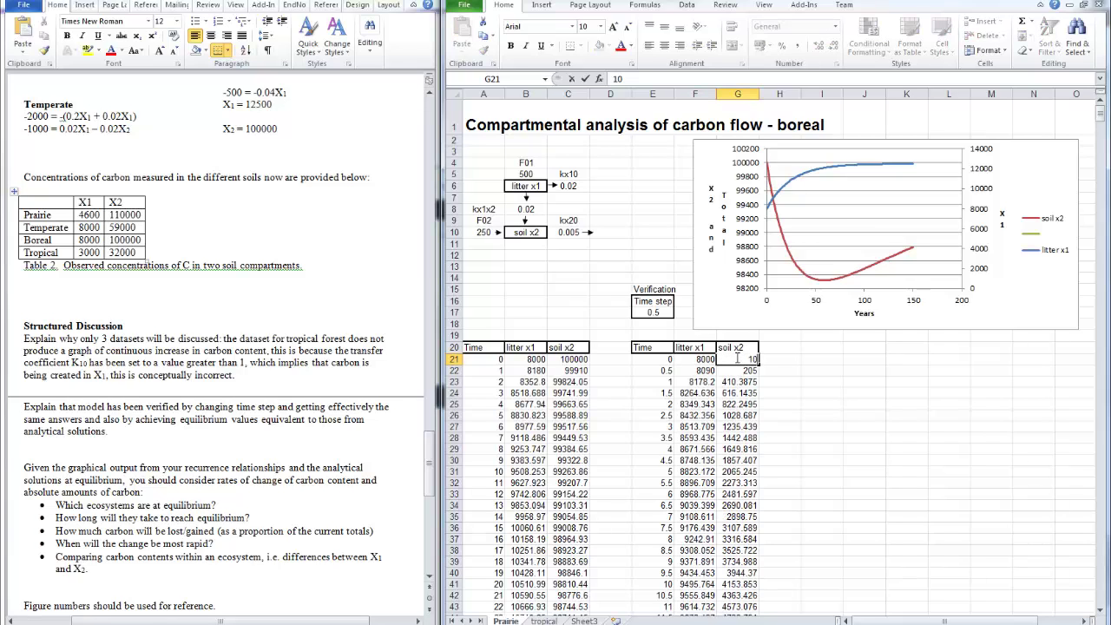
text(00)
key(Return)
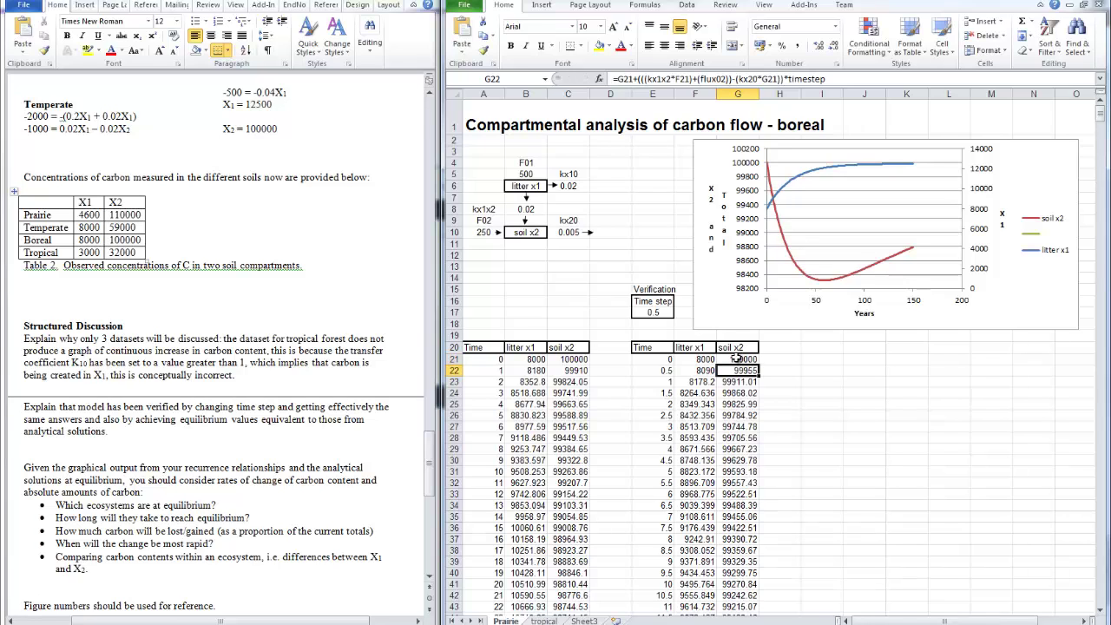
click(810, 412)
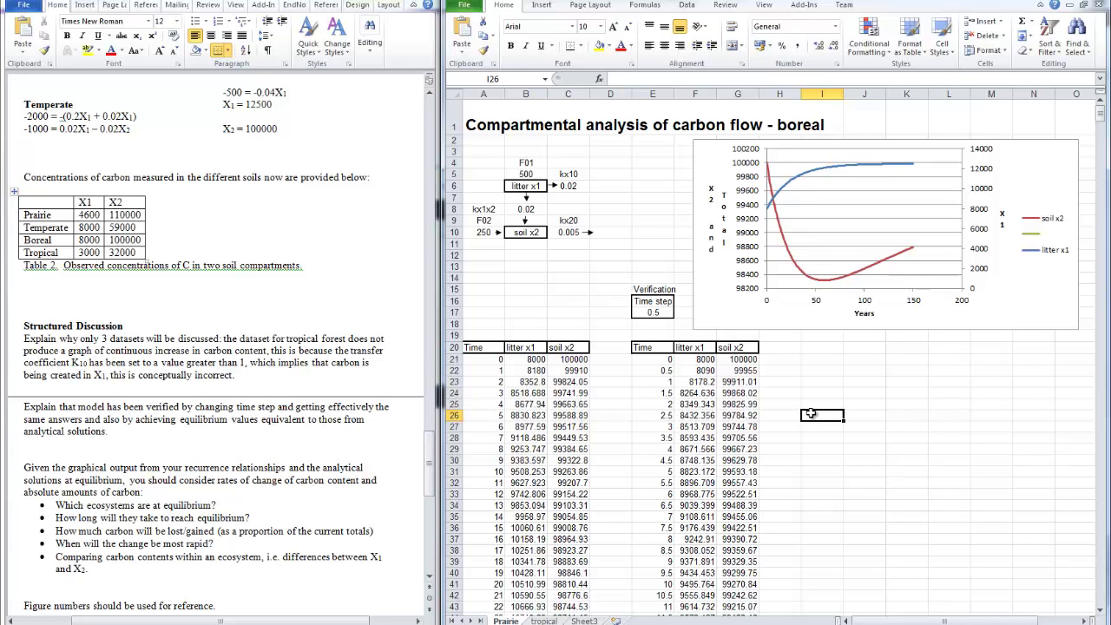
click(568, 416)
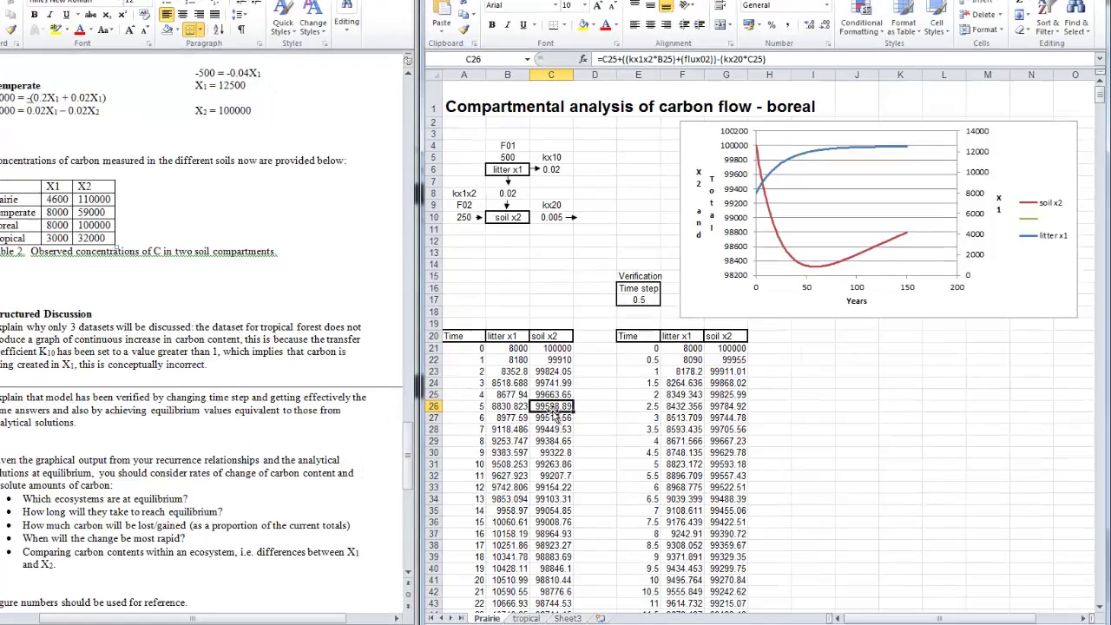
key(ctrl+Down)
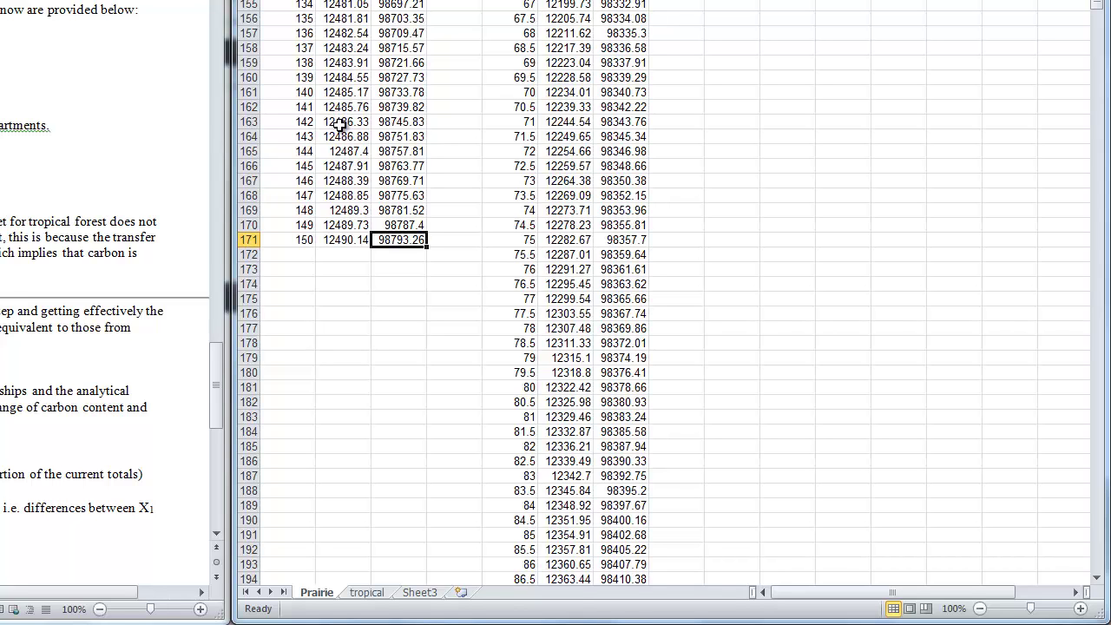
scroll(350, 143, up, 5)
scroll(350, 143, up, 1)
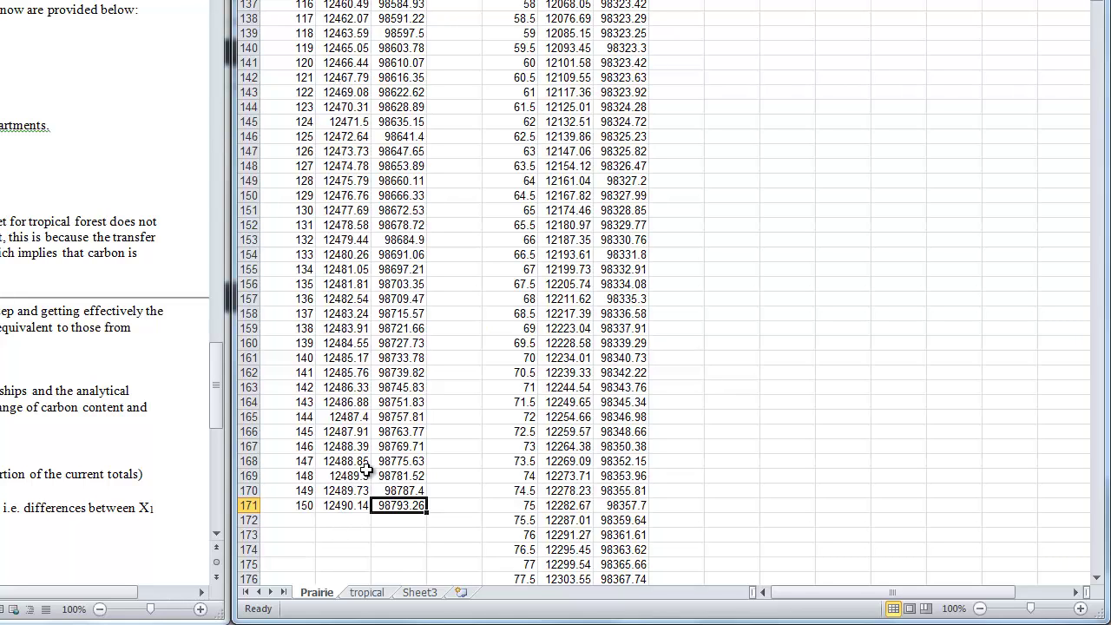
key(ctrl+Up)
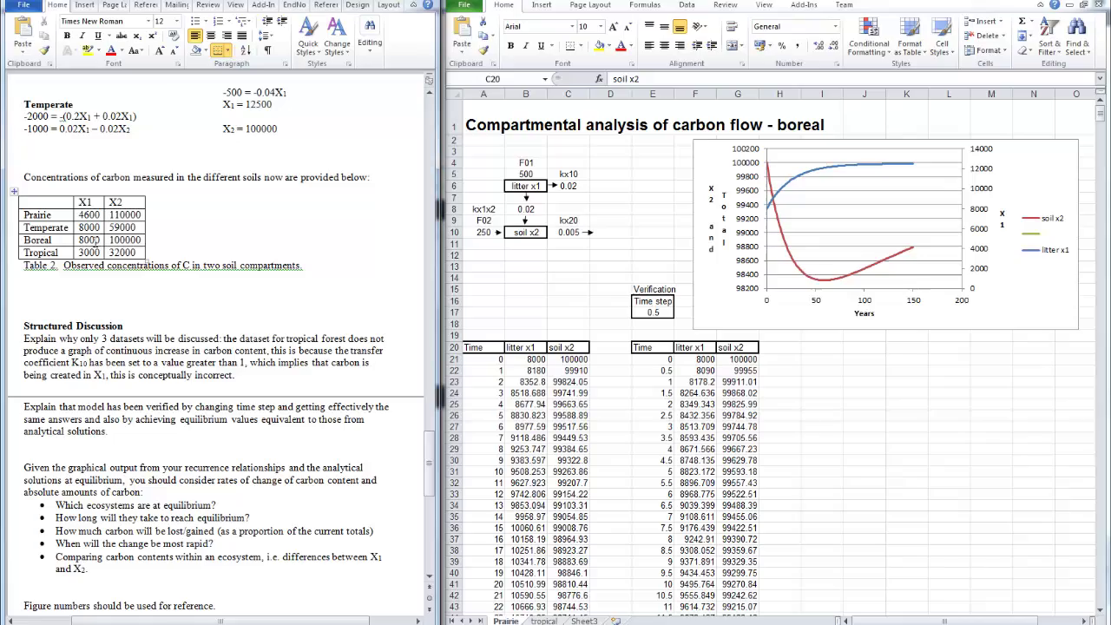
click(92, 241)
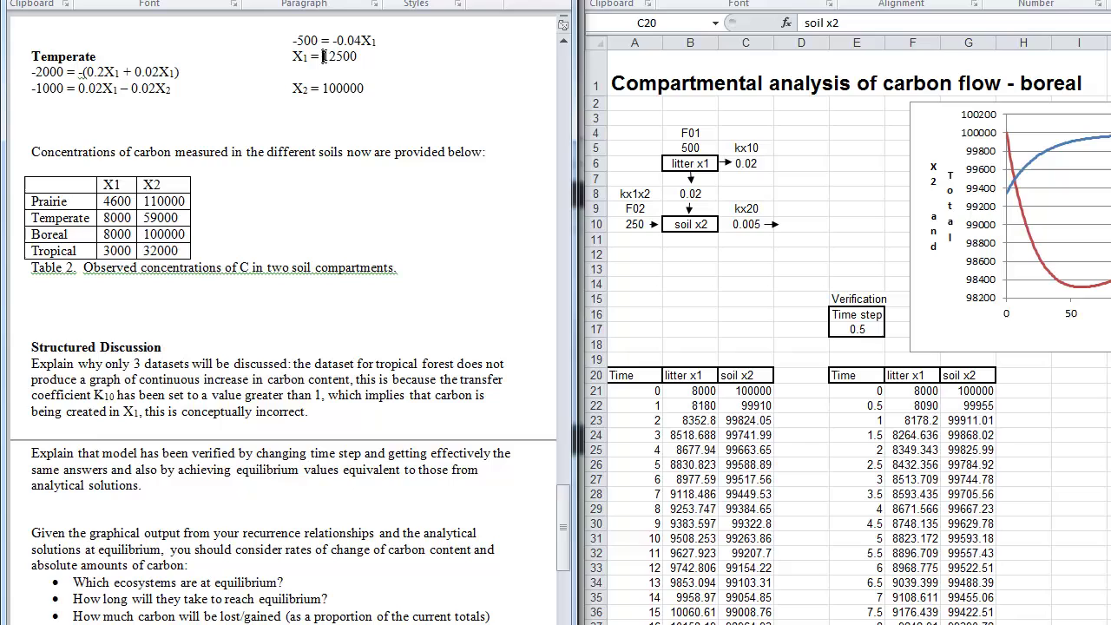
drag(246, 105, 266, 106)
click(344, 88)
drag(323, 87, 368, 89)
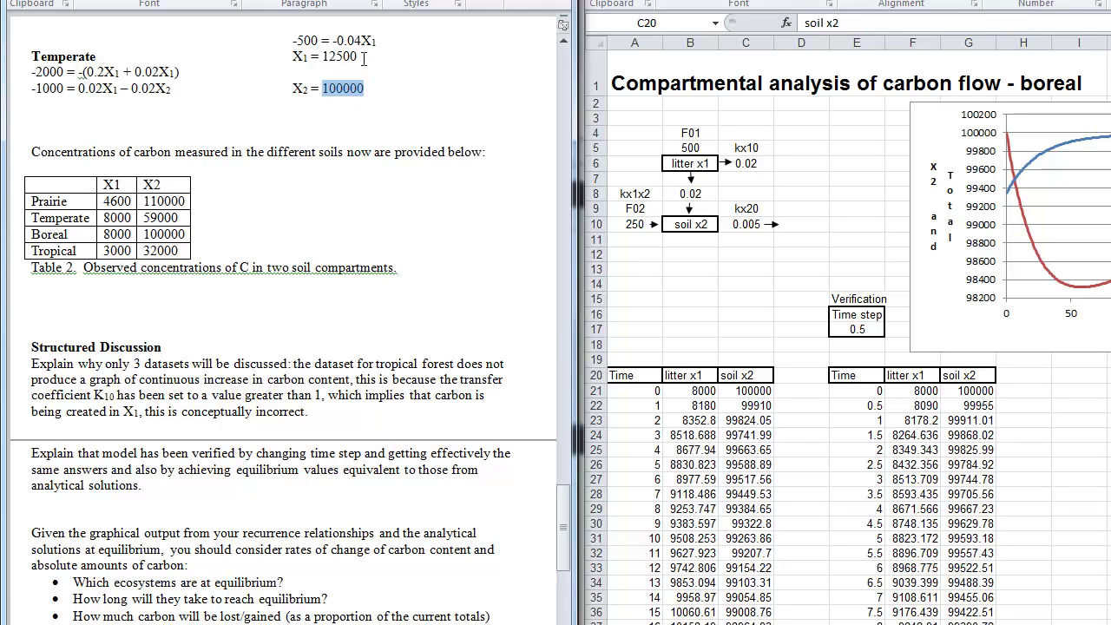
click(365, 56)
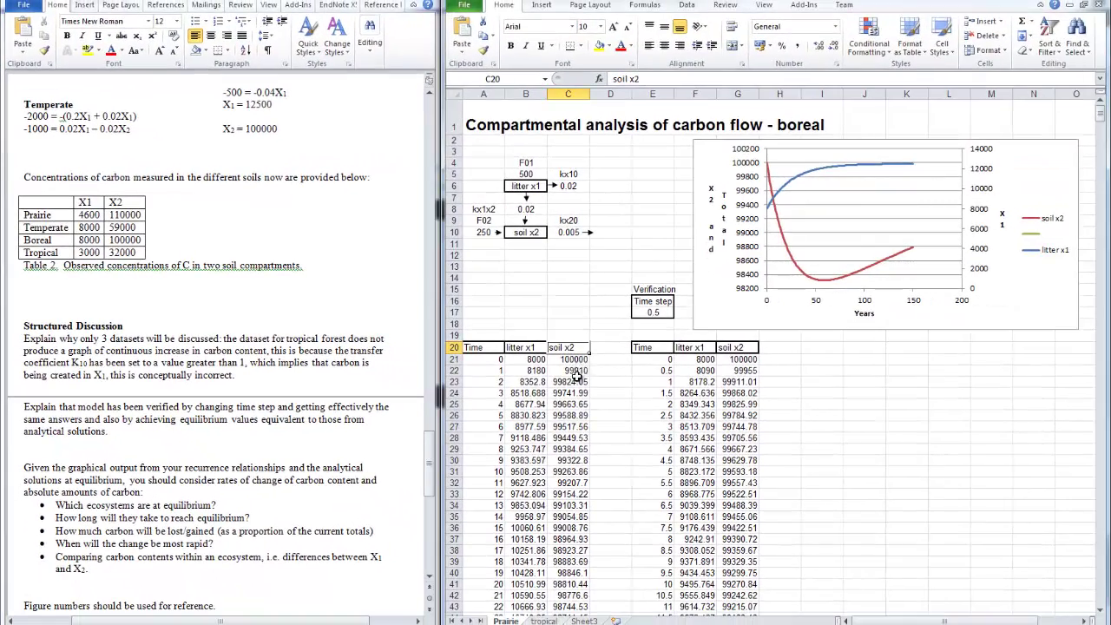
Step: Scroll the boreal table from C21 and read the soil x2 curve's final value, 98793.26
click(575, 359)
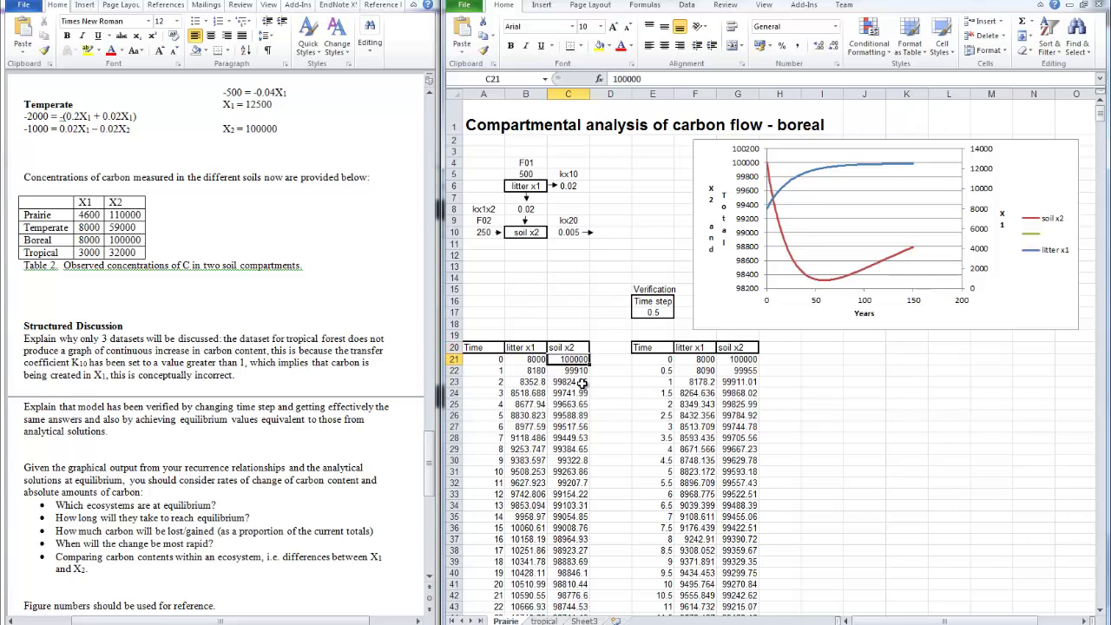
scroll(582, 381, down, 2)
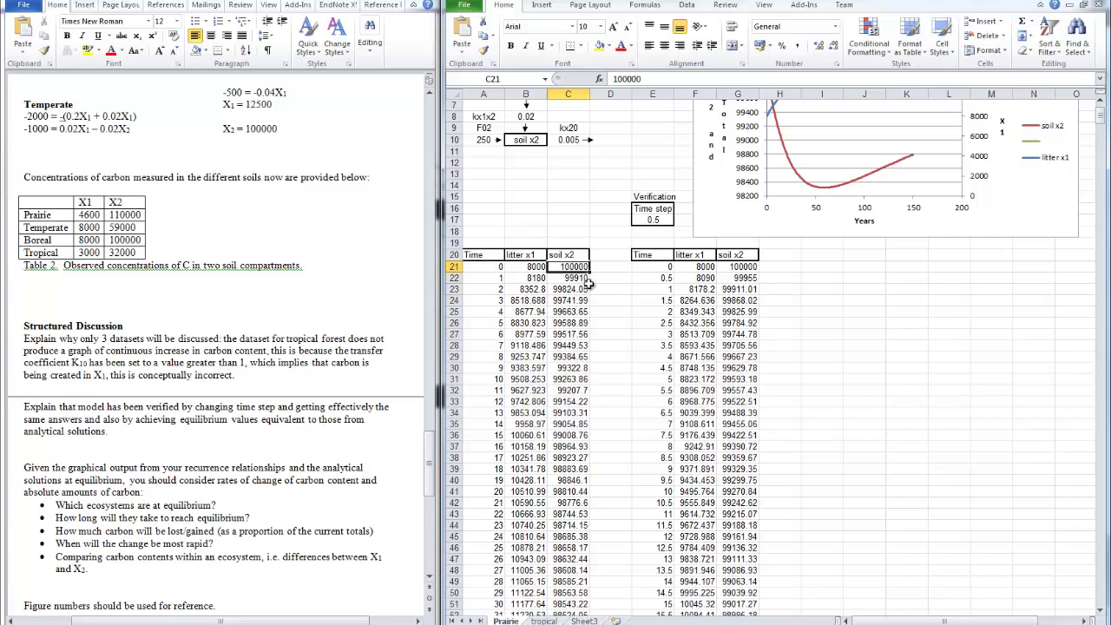
scroll(604, 331, up, 2)
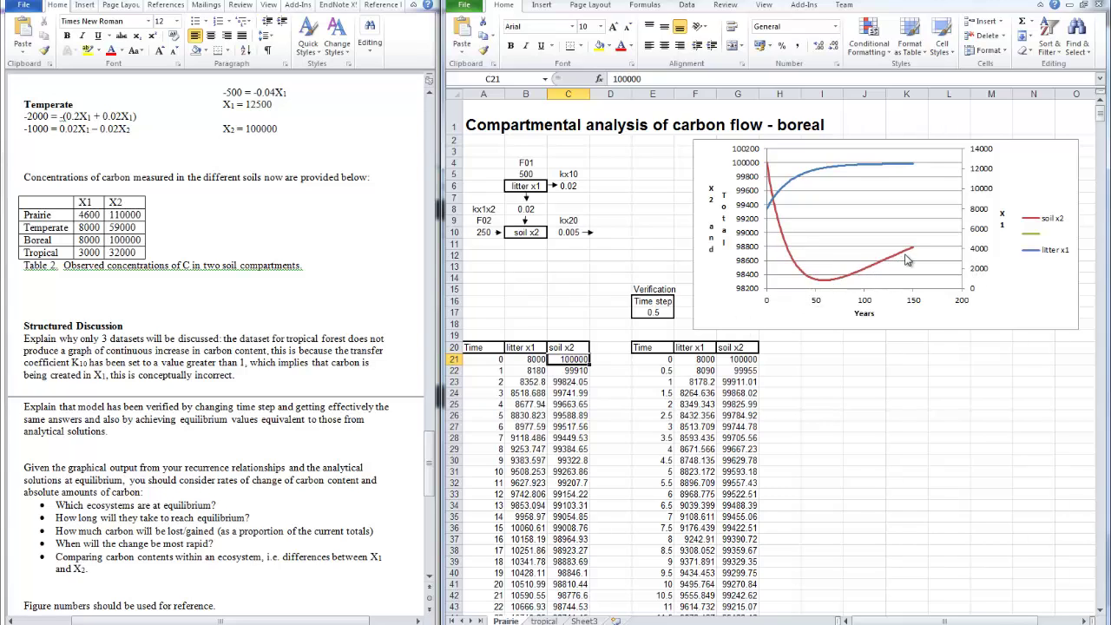
mouse_move(915, 252)
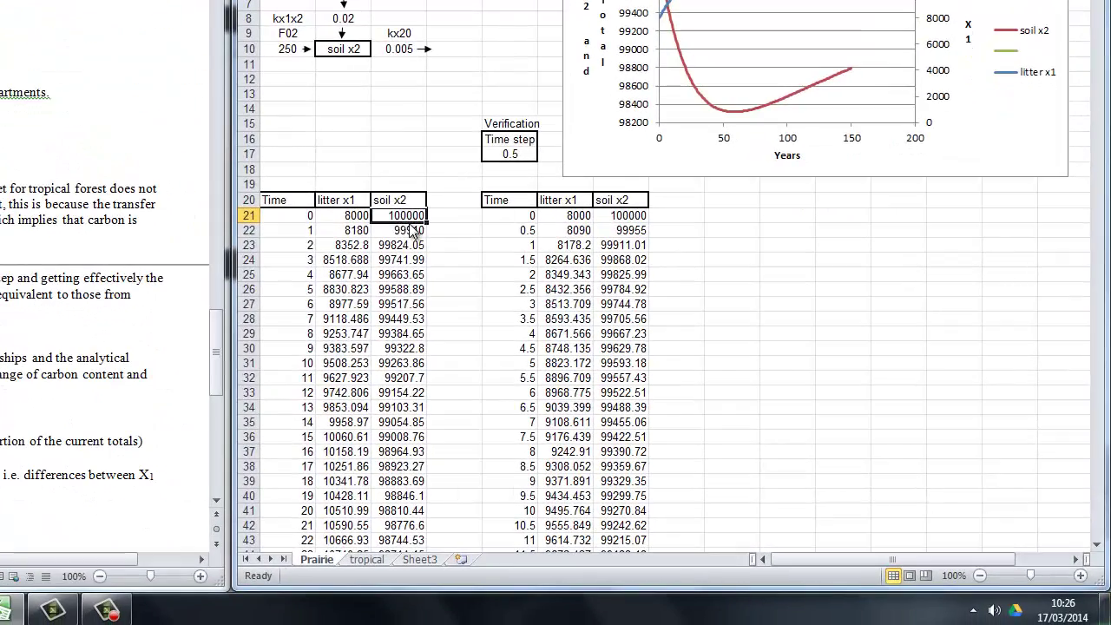
Step: Jump to the time 150 row and fill time, litter and soil down to about time 277
key(ctrl+Down)
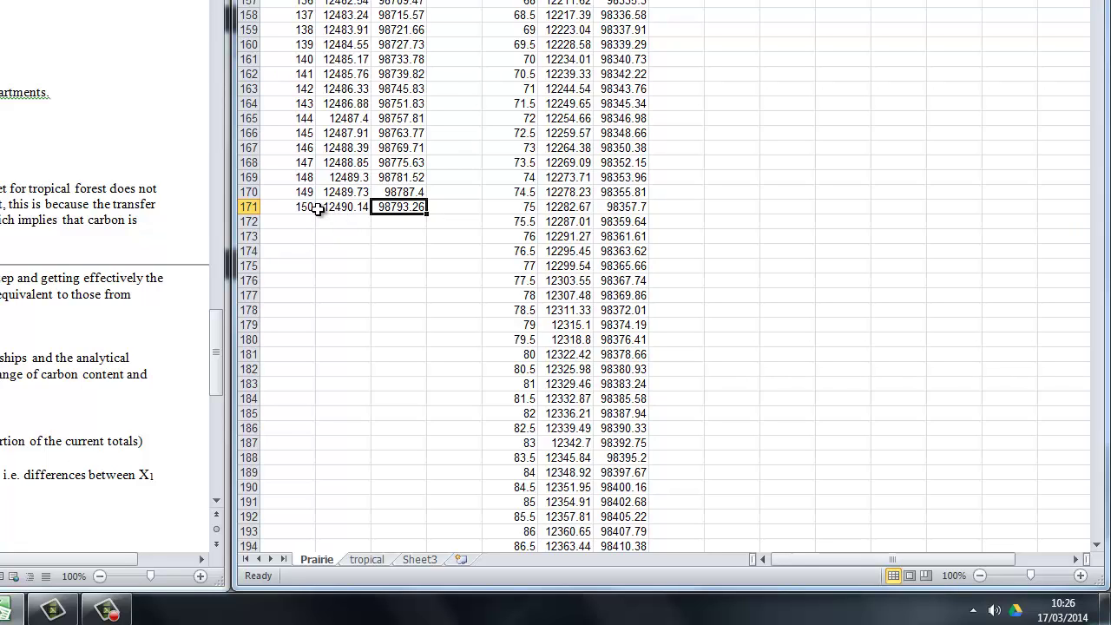
drag(296, 208, 436, 601)
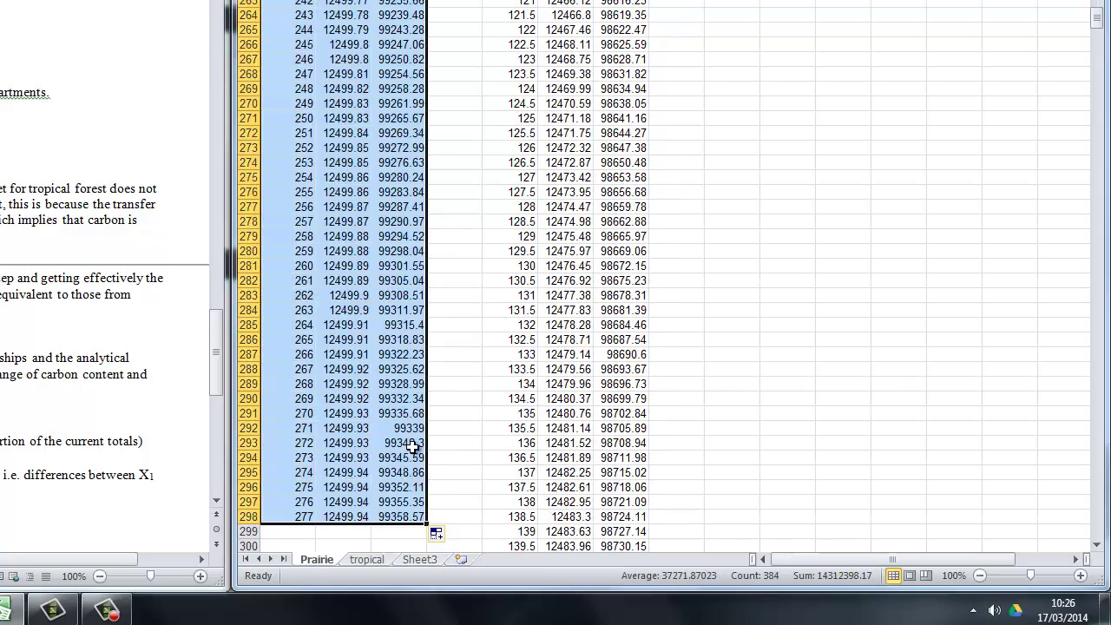
scroll(419, 443, up, 8)
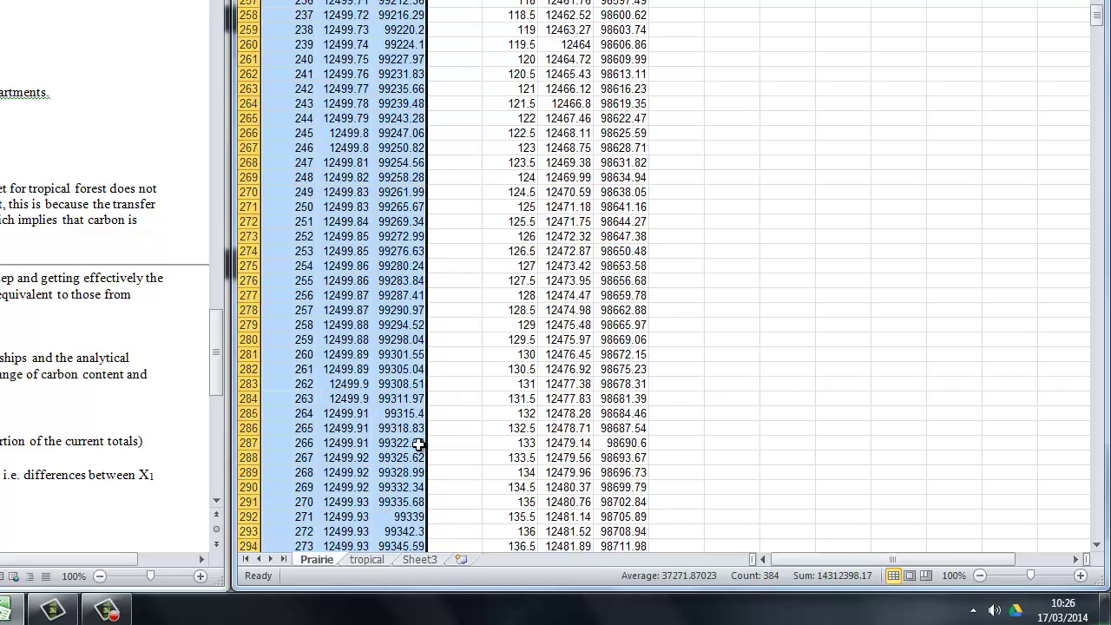
scroll(490, 482, up, 10)
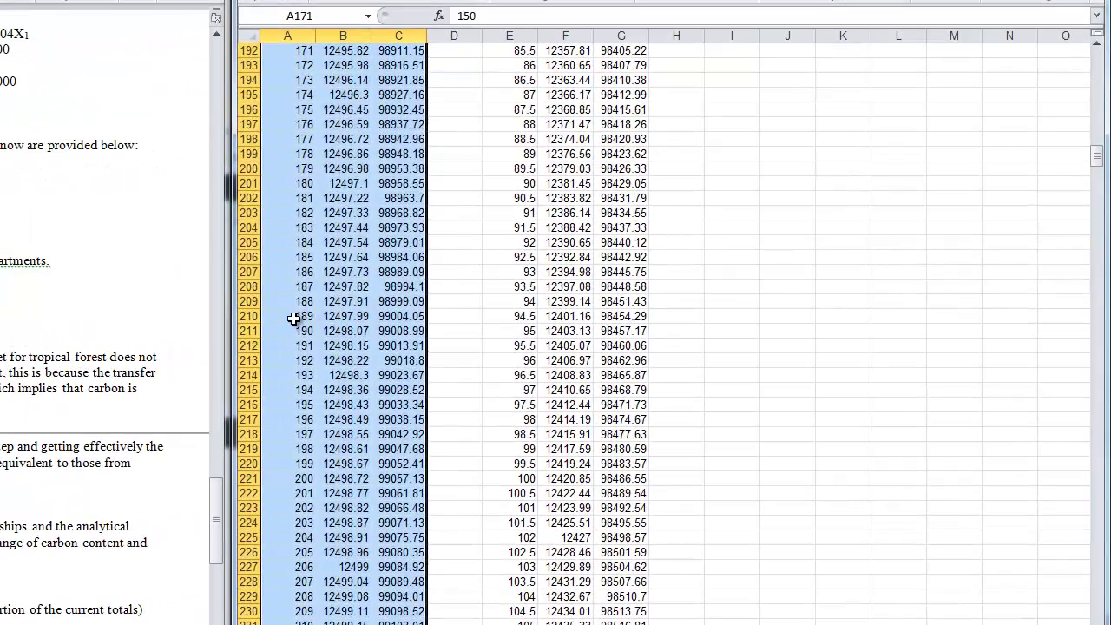
Step: Select the time 189 row near 99000 soil carbon, then return to the top and pick D20
drag(293, 318, 392, 319)
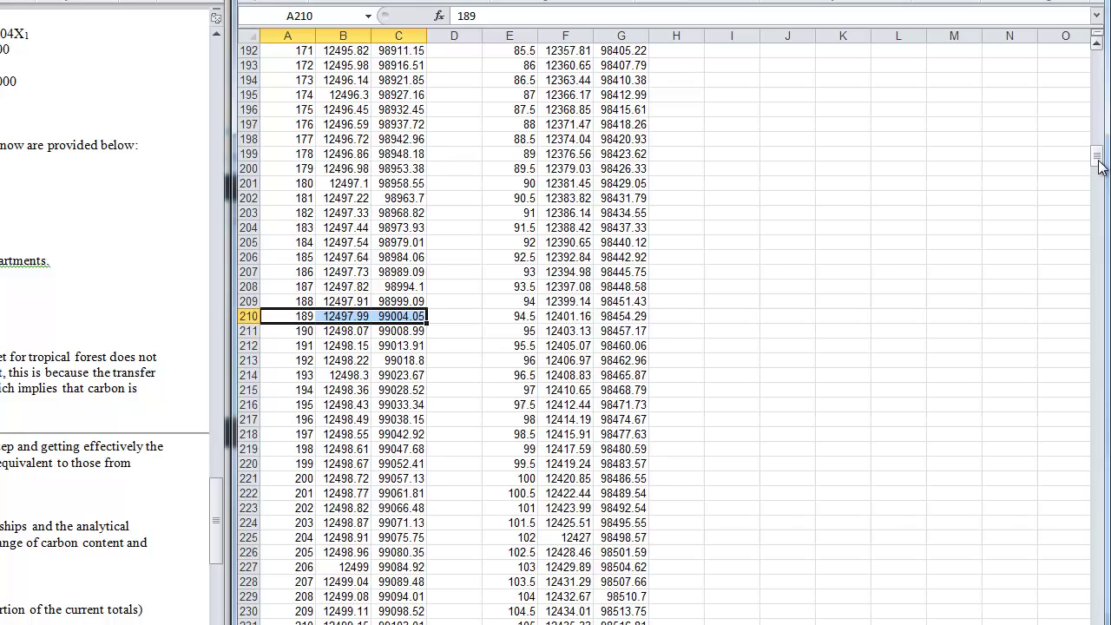
drag(1100, 167, 1102, 57)
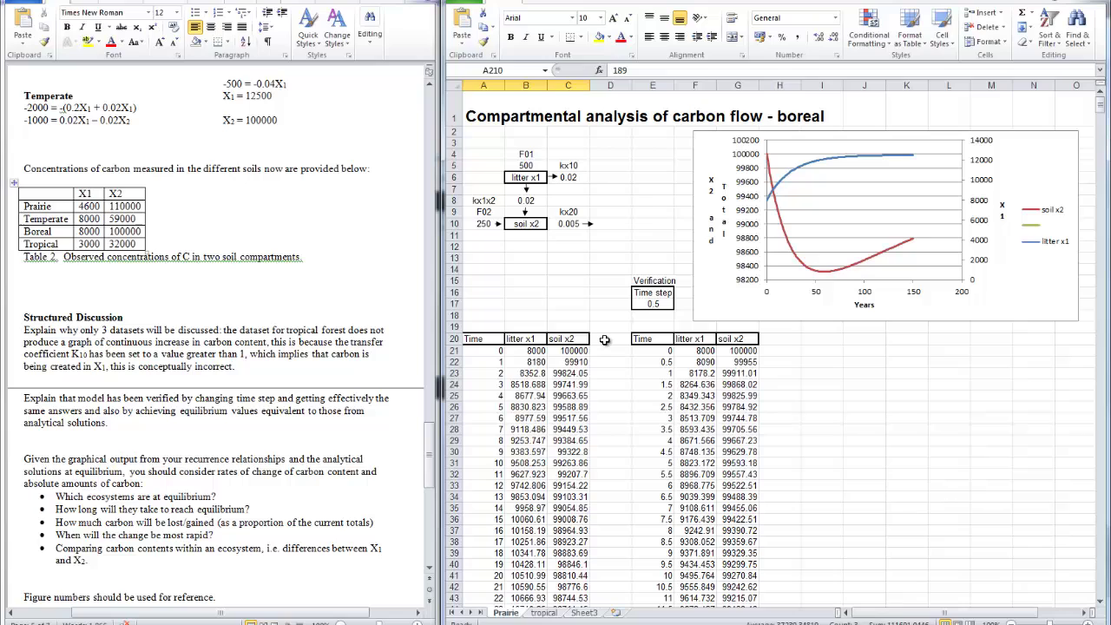
click(454, 368)
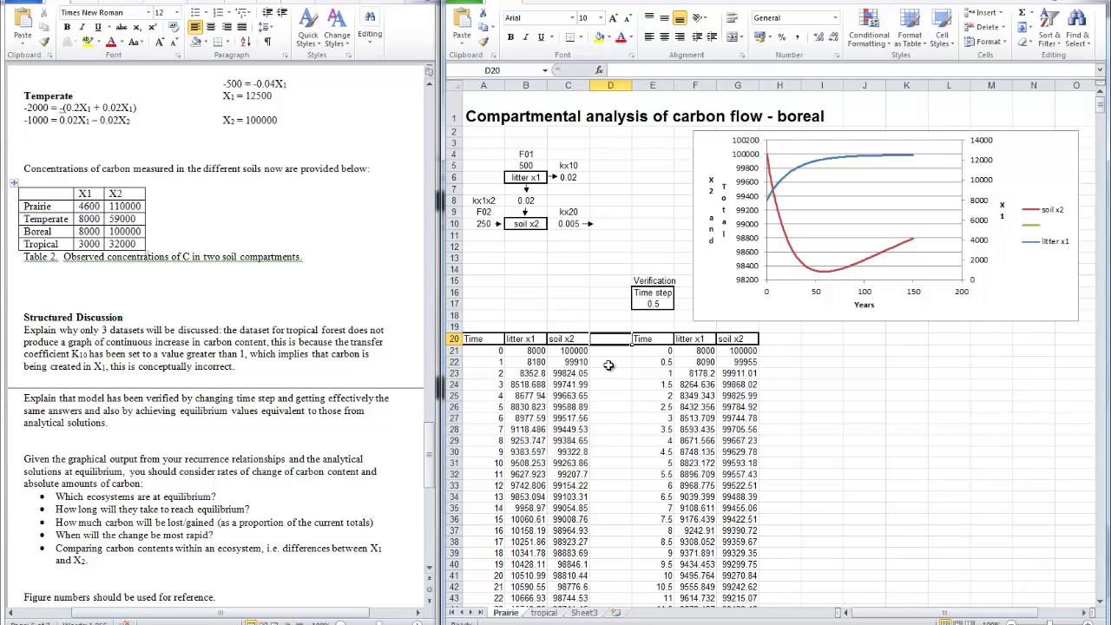
Step: Head D20 'Total', enter =B21+C21 in D21, and fill it down the whole column
text(Total)
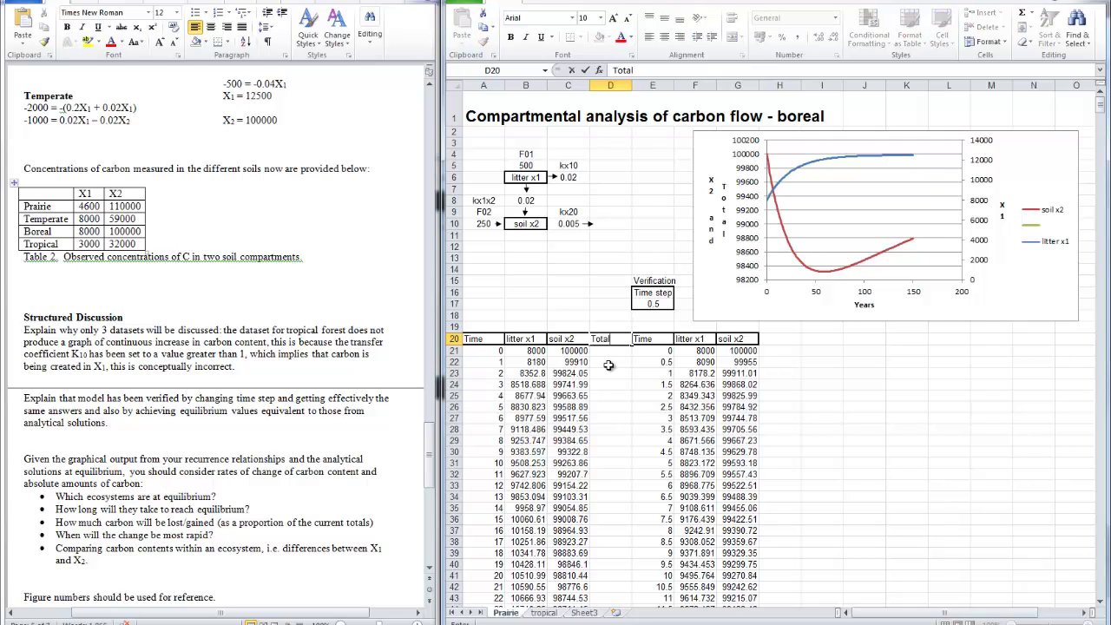
click(601, 352)
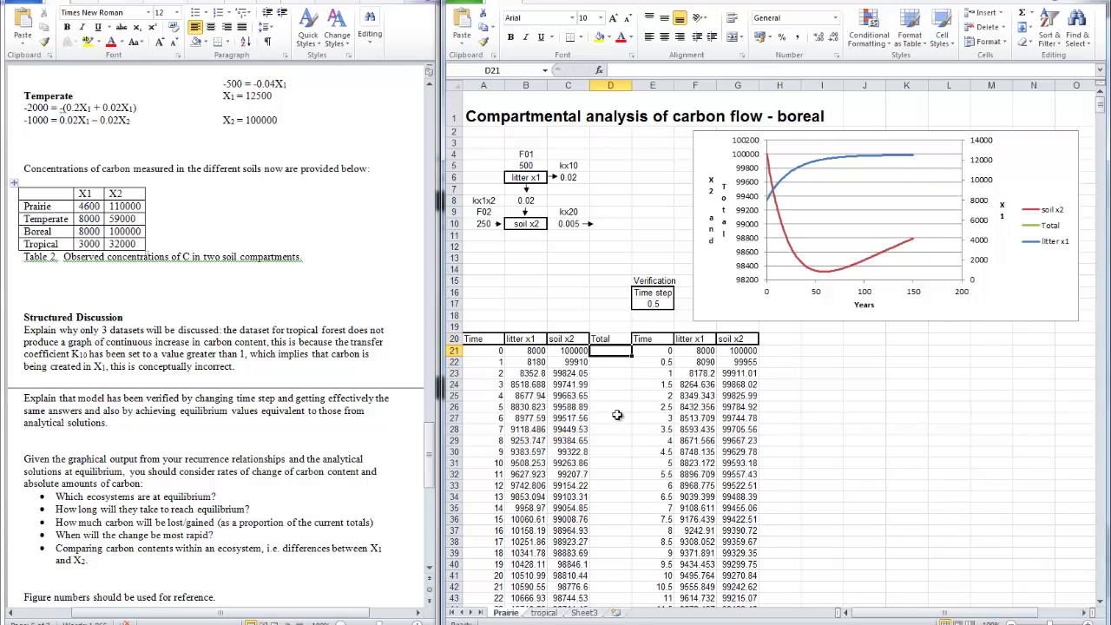
text(=)
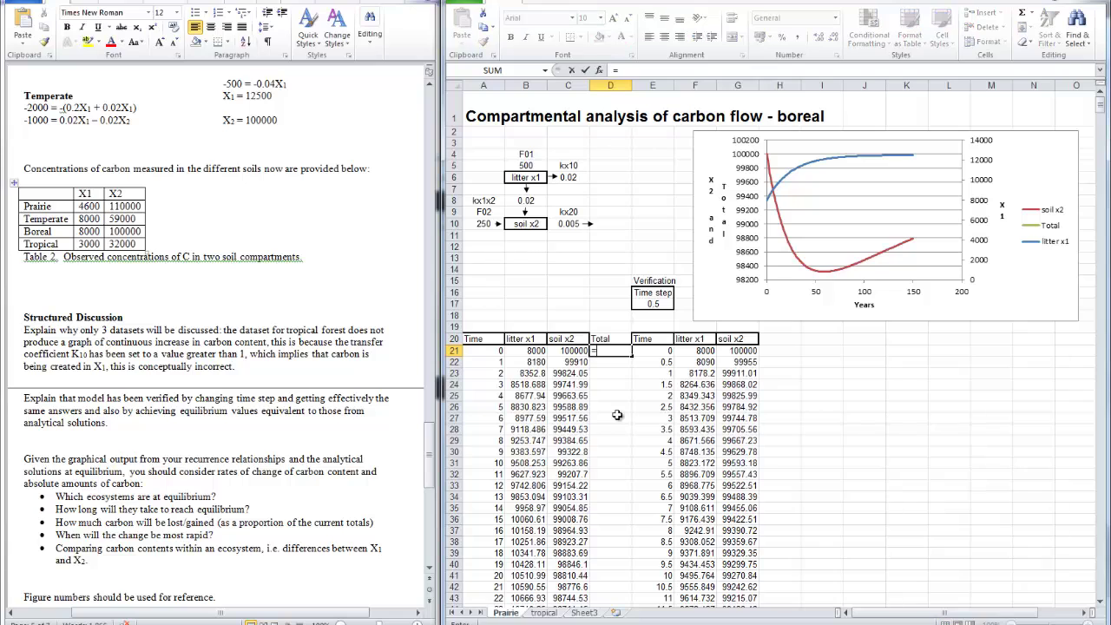
click(518, 350)
text(+)
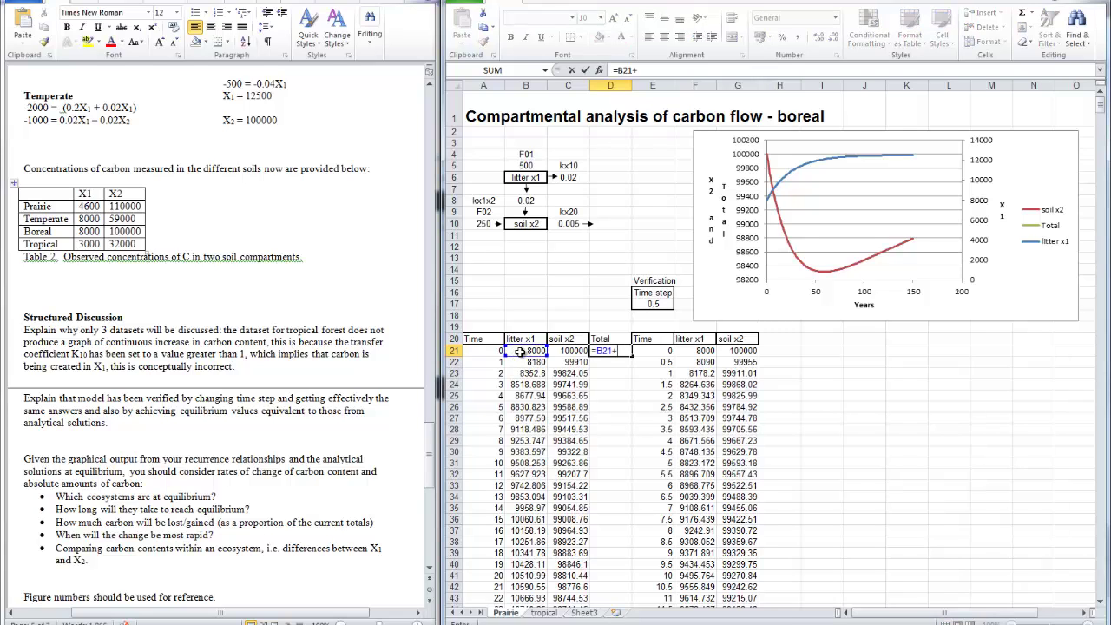
click(572, 350)
key(Return)
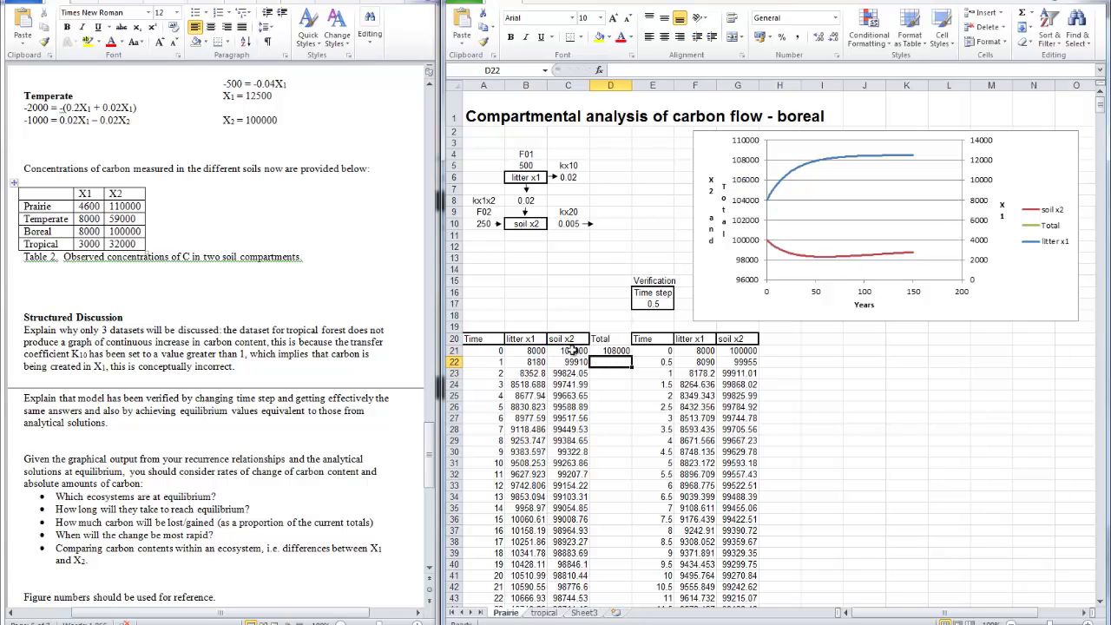
click(598, 351)
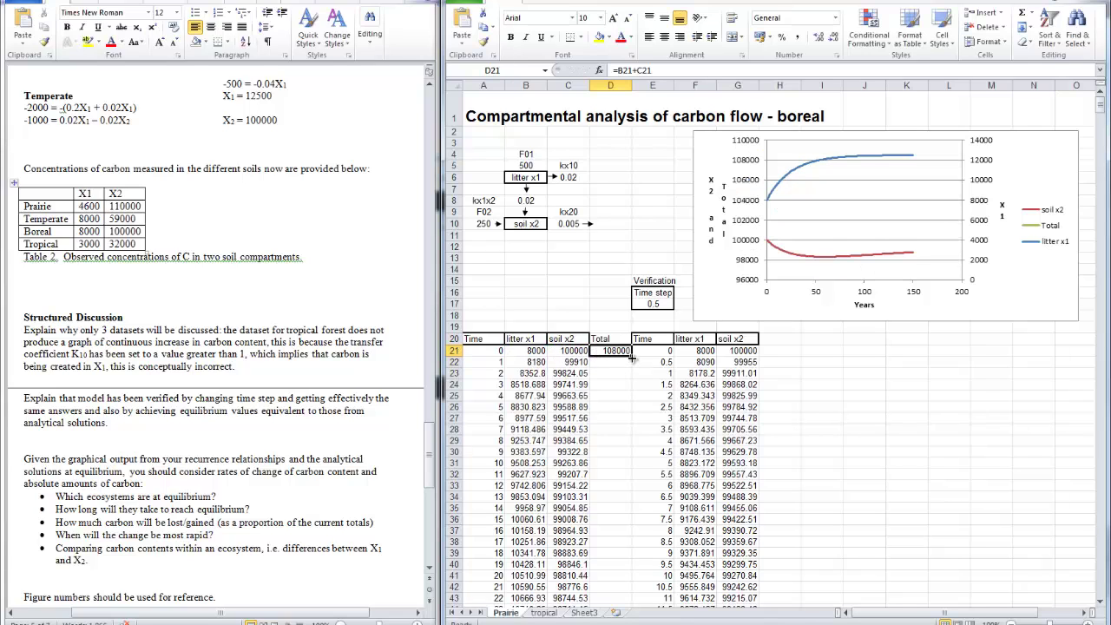
double_click(631, 356)
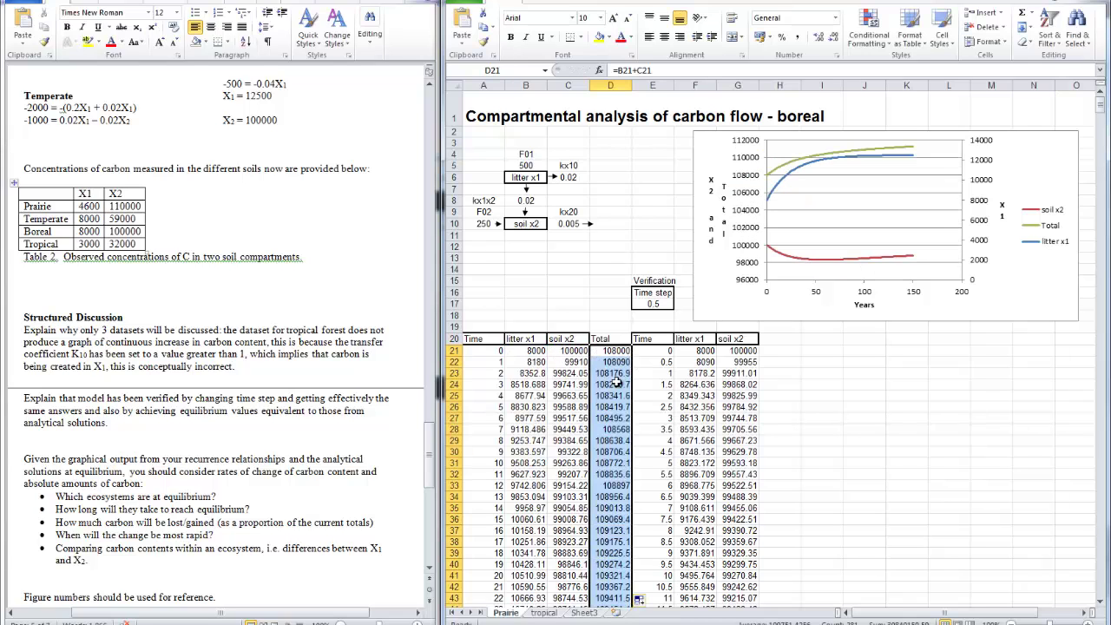
click(609, 464)
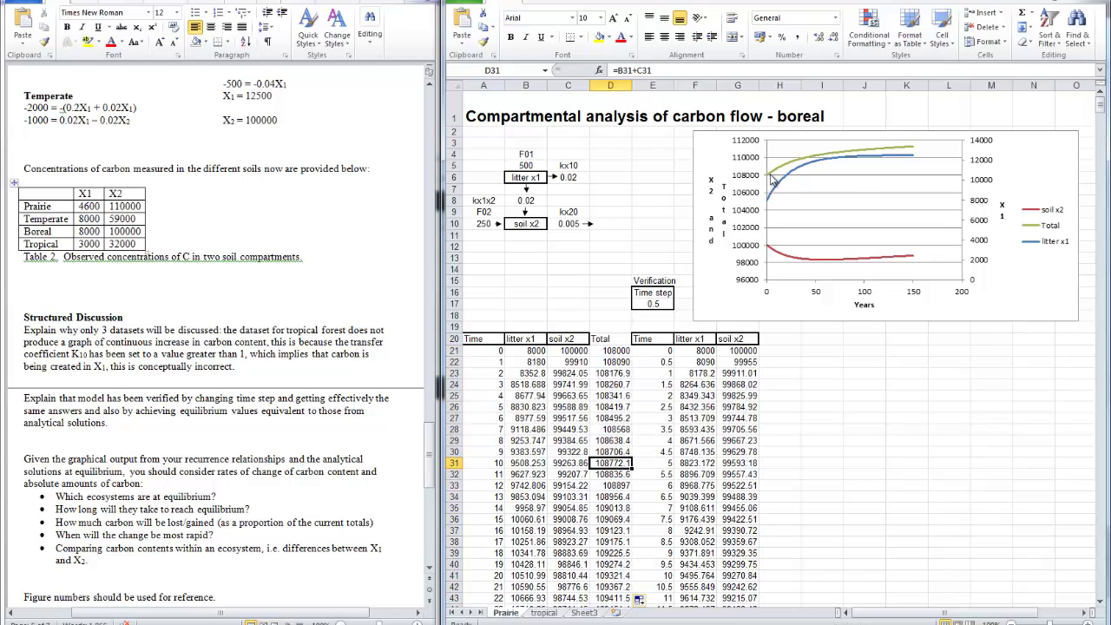
Step: Undo the Total column entries added from D20 downward
mouse_move(772, 177)
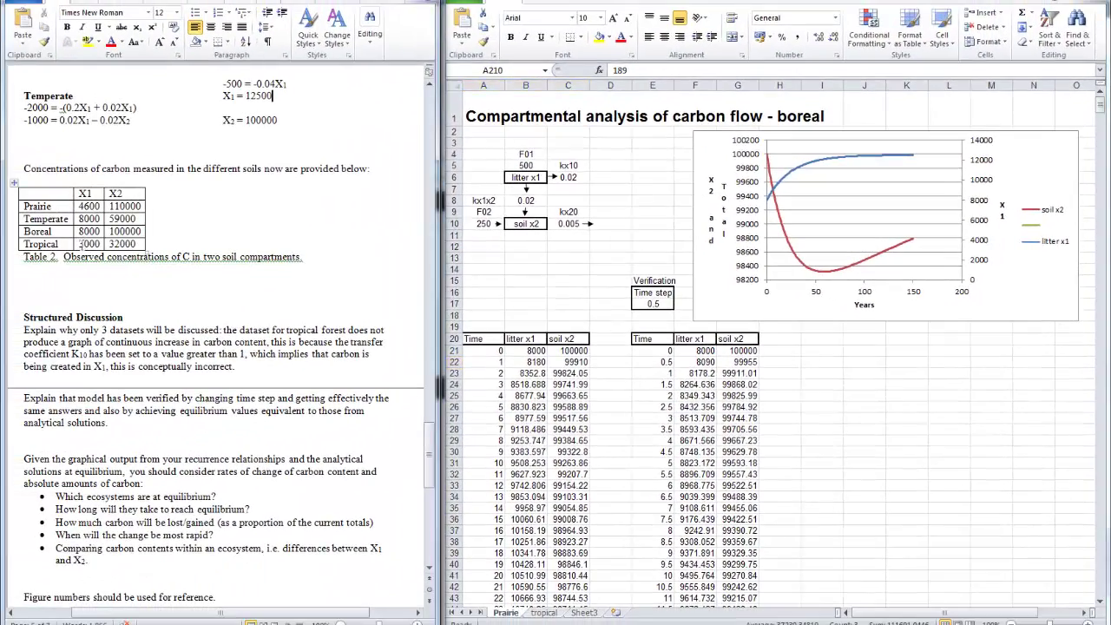
scroll(246, 248, up, 3)
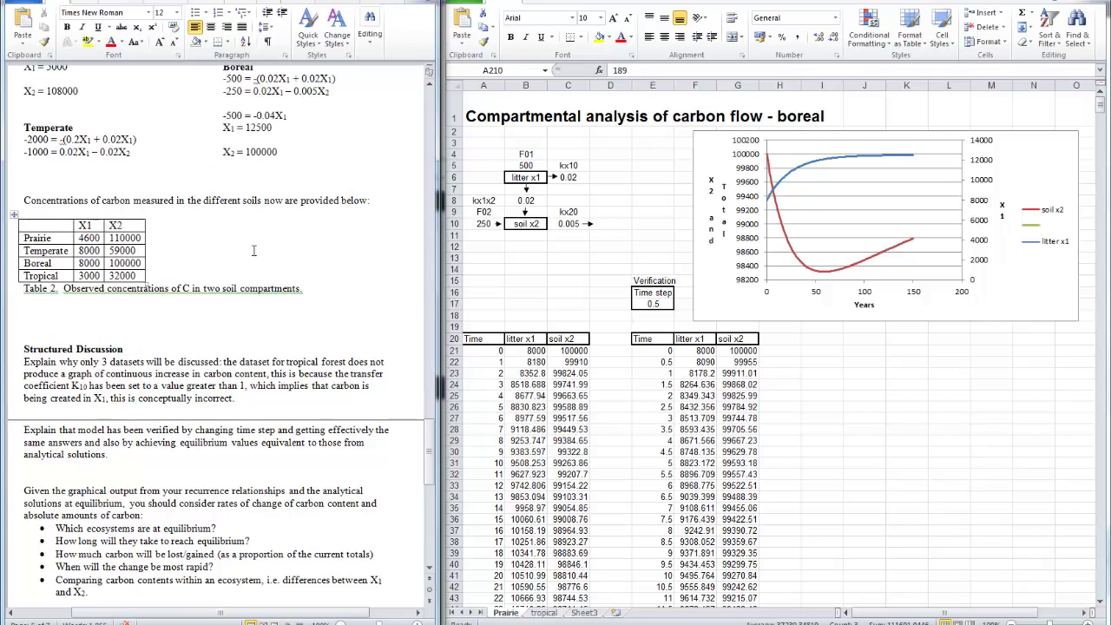
scroll(254, 254, down, 3)
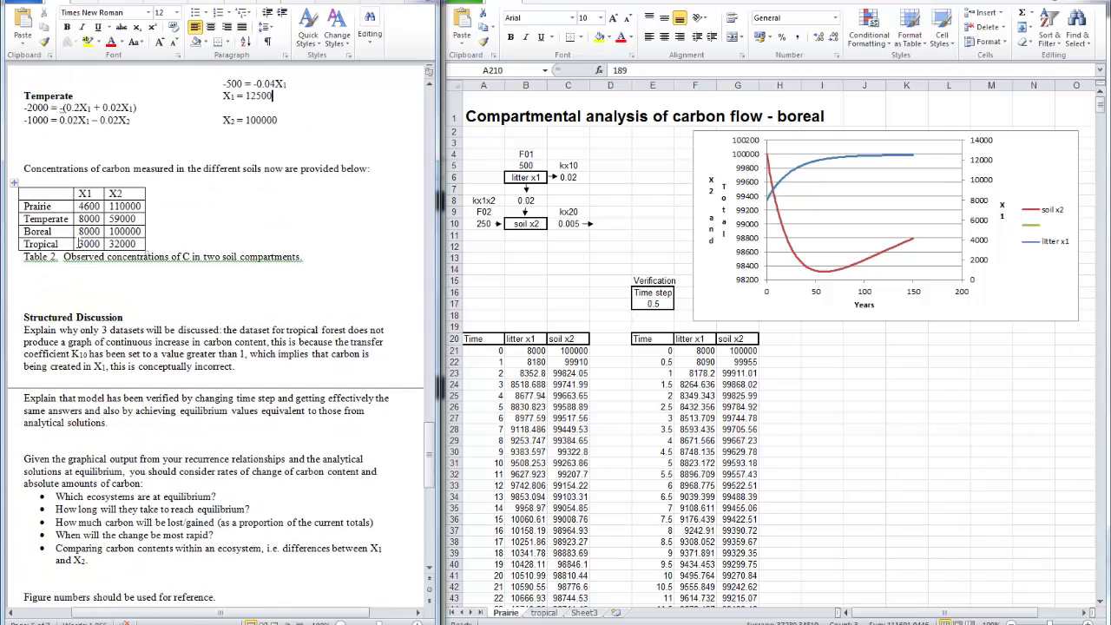